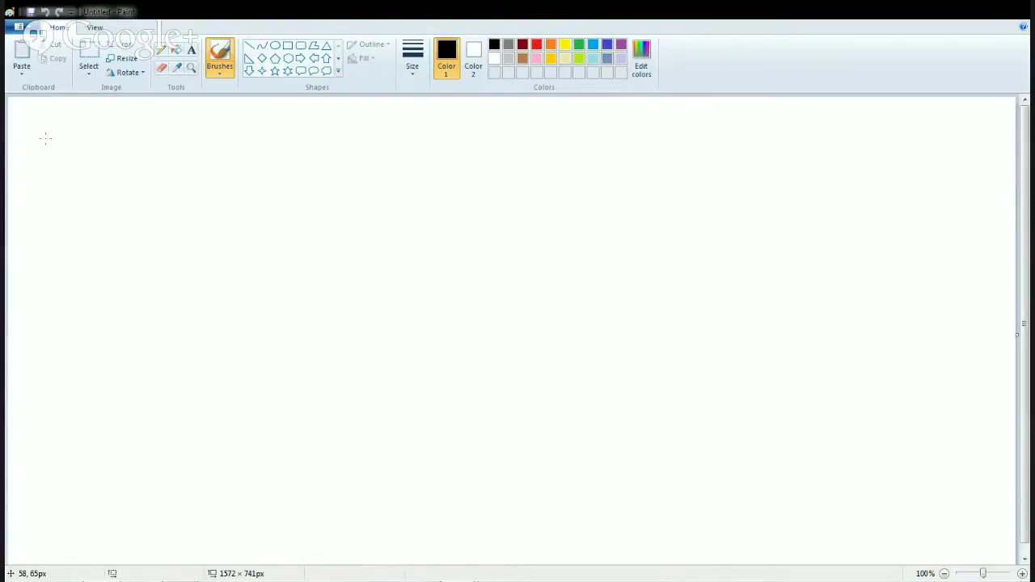
# Handwrite the underlined heading 'Visual/graphical' beside an L-shaped axis mark
pyautogui.moveTo(33, 121)
pyautogui.mouseDown()
pyautogui.moveTo(28, 199)
pyautogui.moveTo(184, 194)
pyautogui.mouseUp()
pyautogui.moveTo(95, 132)
pyautogui.mouseDown()
pyautogui.moveTo(125, 135)
pyautogui.moveTo(127, 156)
pyautogui.mouseUp()
pyautogui.moveTo(130, 131); pyautogui.dragTo(131, 153)
pyautogui.moveTo(153, 139); pyautogui.dragTo(207, 154)
pyautogui.moveTo(127, 165); pyautogui.dragTo(214, 162)
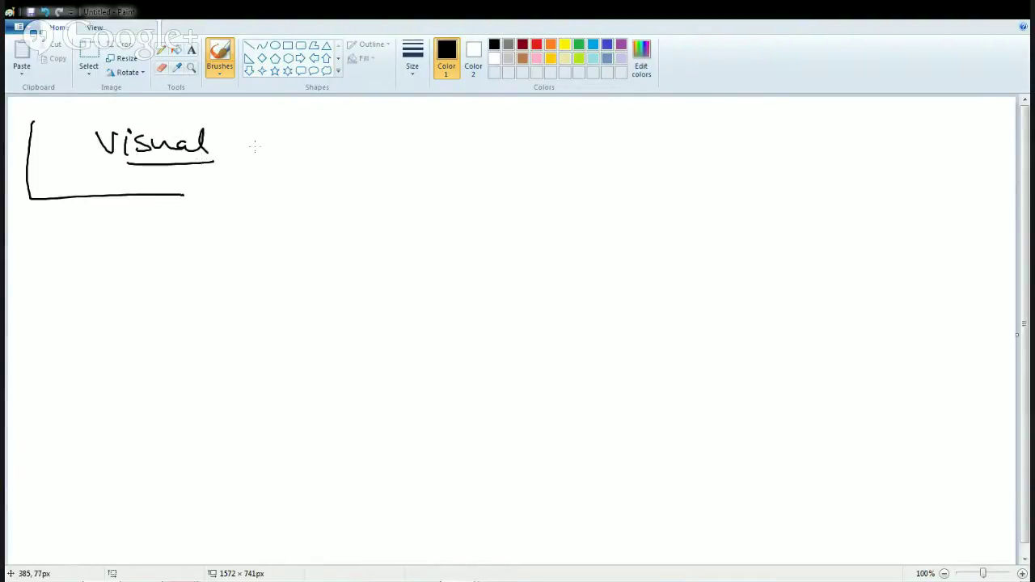
pyautogui.moveTo(229, 122); pyautogui.dragTo(222, 174)
pyautogui.moveTo(253, 135)
pyautogui.mouseDown()
pyautogui.moveTo(248, 176)
pyautogui.moveTo(284, 144)
pyautogui.moveTo(292, 175)
pyautogui.mouseUp()
pyautogui.moveTo(292, 139)
pyautogui.mouseDown()
pyautogui.moveTo(326, 151)
pyautogui.moveTo(333, 136)
pyautogui.mouseUp()
pyautogui.moveTo(349, 140)
pyautogui.mouseDown()
pyautogui.moveTo(346, 150)
pyautogui.moveTo(366, 142)
pyautogui.moveTo(373, 152)
pyautogui.mouseUp()
pyautogui.moveTo(177, 172)
pyautogui.mouseDown()
pyautogui.moveTo(380, 164)
pyautogui.moveTo(420, 138)
pyautogui.moveTo(445, 144)
pyautogui.mouseUp()
# Write circled list numbers 1 to 4 down the right of the heading
pyautogui.moveTo(446, 121); pyautogui.dragTo(444, 122)
pyautogui.moveTo(442, 171); pyautogui.dragTo(462, 191)
pyautogui.moveTo(453, 162); pyautogui.dragTo(454, 163)
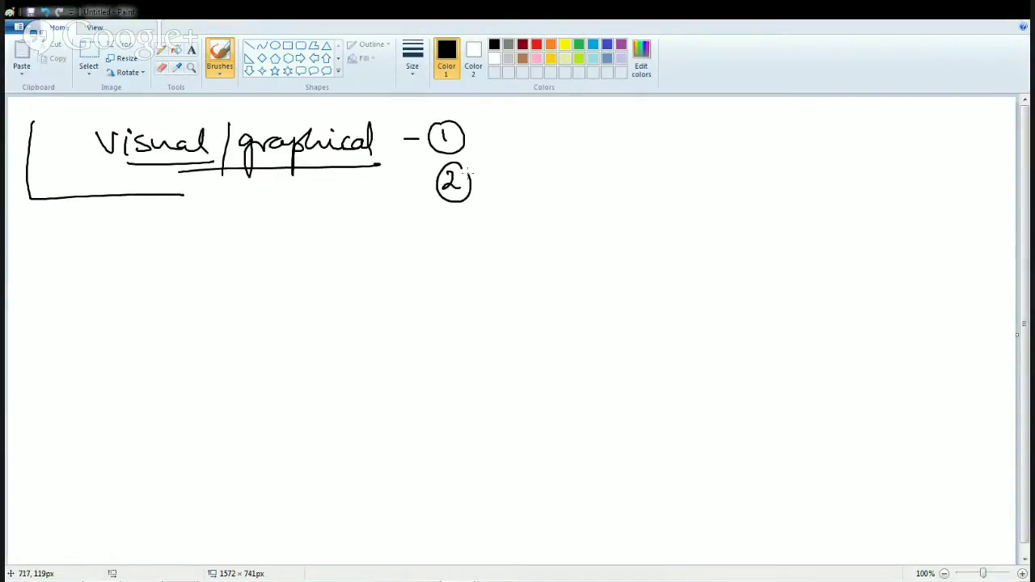
pyautogui.moveTo(453, 221); pyautogui.dragTo(459, 240)
pyautogui.moveTo(457, 212); pyautogui.dragTo(435, 257)
pyautogui.moveTo(455, 267); pyautogui.dragTo(464, 283)
pyautogui.moveTo(461, 257); pyautogui.dragTo(459, 258)
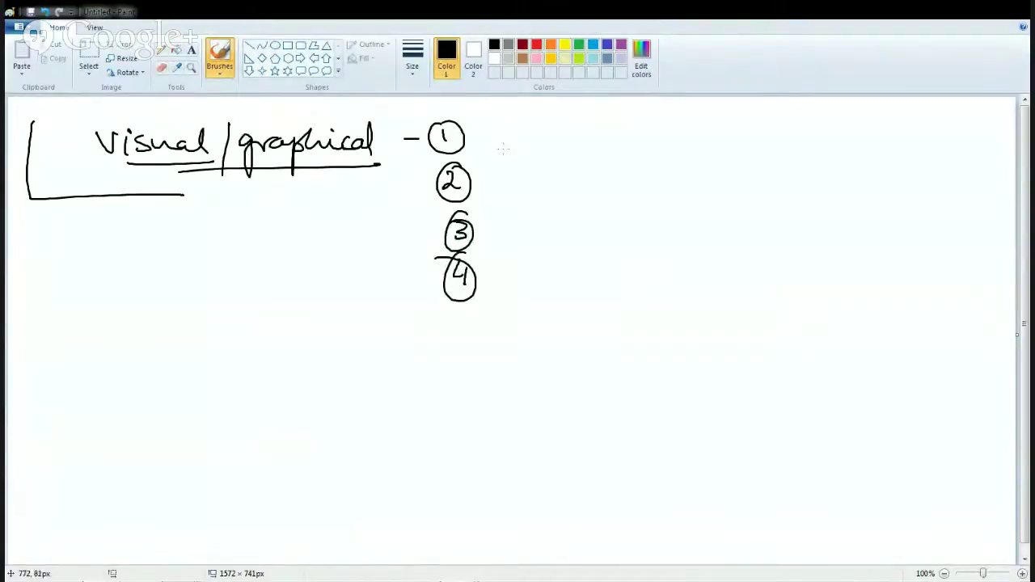
# Write 'Completeness' beside item 1 and 'Consistent' beside item 2
pyautogui.moveTo(499, 119)
pyautogui.mouseDown()
pyautogui.moveTo(551, 139)
pyautogui.moveTo(652, 123)
pyautogui.moveTo(687, 134)
pyautogui.mouseUp()
pyautogui.moveTo(504, 158); pyautogui.dragTo(508, 184)
pyautogui.moveTo(522, 172)
pyautogui.mouseDown()
pyautogui.moveTo(611, 173)
pyautogui.moveTo(656, 176)
pyautogui.mouseUp()
pyautogui.moveTo(650, 168); pyautogui.dragTo(668, 166)
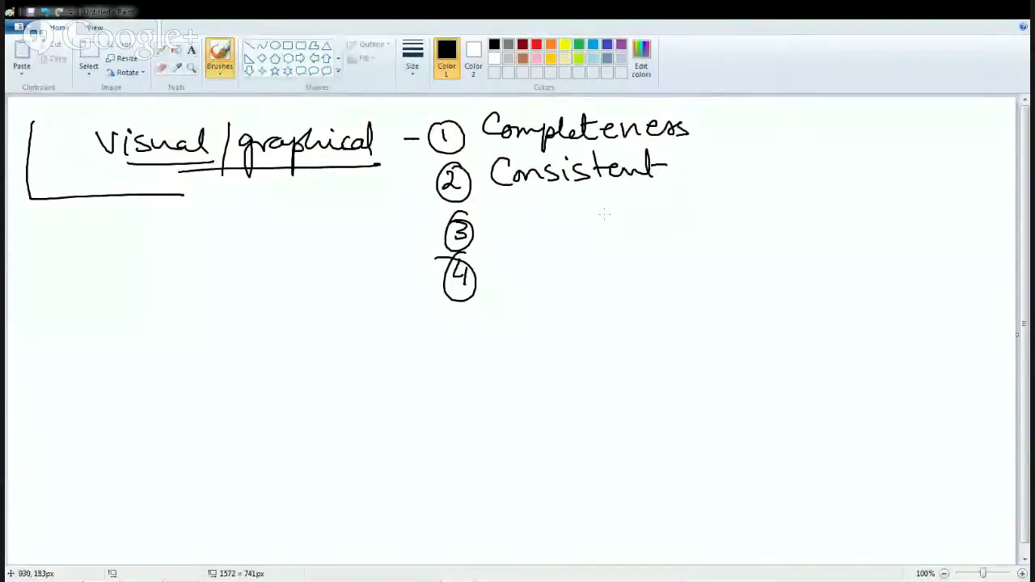
# Write 'Accurate' beside item 3
pyautogui.moveTo(493, 238); pyautogui.dragTo(514, 222)
pyautogui.moveTo(540, 217); pyautogui.dragTo(540, 233)
pyautogui.moveTo(564, 217); pyautogui.dragTo(566, 233)
pyautogui.moveTo(574, 216); pyautogui.dragTo(616, 220)
pyautogui.moveTo(635, 218); pyautogui.dragTo(639, 233)
pyautogui.moveTo(643, 203)
pyautogui.mouseDown()
pyautogui.moveTo(647, 233)
pyautogui.moveTo(656, 209)
pyautogui.mouseUp()
pyautogui.moveTo(650, 220); pyautogui.dragTo(664, 231)
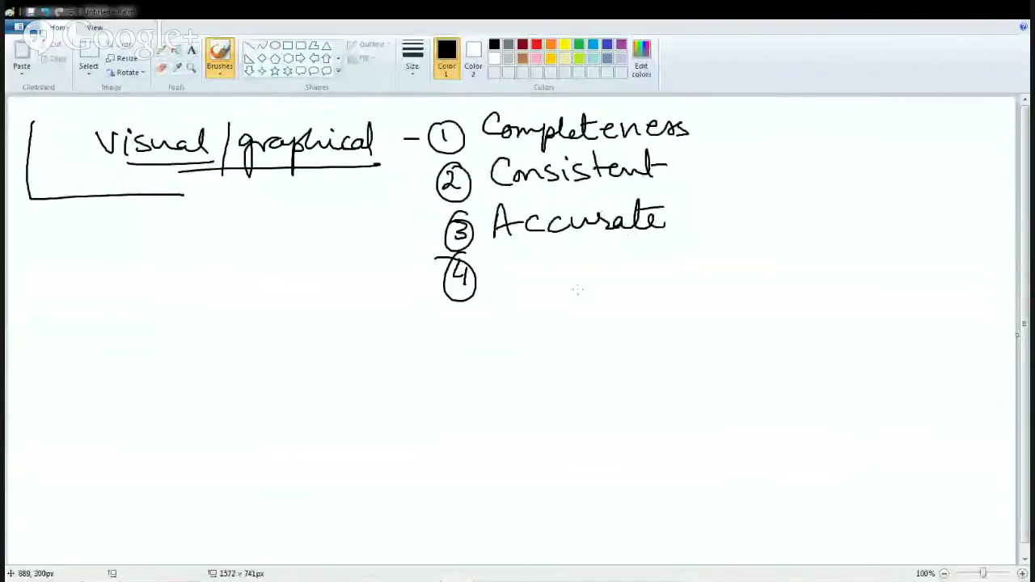
# Write 'Homogenous' beside item 4, then bracket the list with a brace and arrow
pyautogui.moveTo(501, 247); pyautogui.dragTo(502, 289)
pyautogui.moveTo(502, 270)
pyautogui.mouseDown()
pyautogui.moveTo(521, 268)
pyautogui.moveTo(522, 283)
pyautogui.mouseUp()
pyautogui.moveTo(538, 271)
pyautogui.mouseDown()
pyautogui.moveTo(577, 281)
pyautogui.moveTo(588, 274)
pyautogui.mouseUp()
pyautogui.moveTo(608, 269); pyautogui.dragTo(600, 273)
pyautogui.moveTo(619, 268)
pyautogui.mouseDown()
pyautogui.moveTo(610, 305)
pyautogui.moveTo(647, 276)
pyautogui.mouseUp()
pyautogui.moveTo(652, 266); pyautogui.dragTo(709, 277)
pyautogui.moveTo(717, 112)
pyautogui.mouseDown()
pyautogui.moveTo(733, 223)
pyautogui.moveTo(724, 270)
pyautogui.mouseUp()
pyautogui.moveTo(708, 187); pyautogui.dragTo(757, 196)
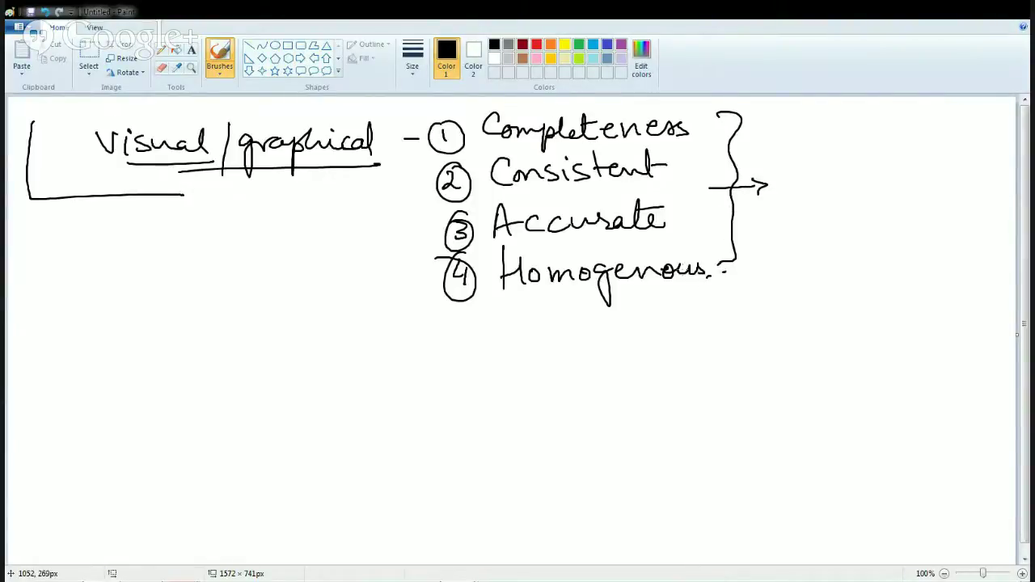
# Write circled item a 'Zero Dimension.' and underline it
pyautogui.moveTo(50, 231)
pyautogui.mouseDown()
pyautogui.moveTo(47, 257)
pyautogui.moveTo(58, 258)
pyautogui.mouseUp()
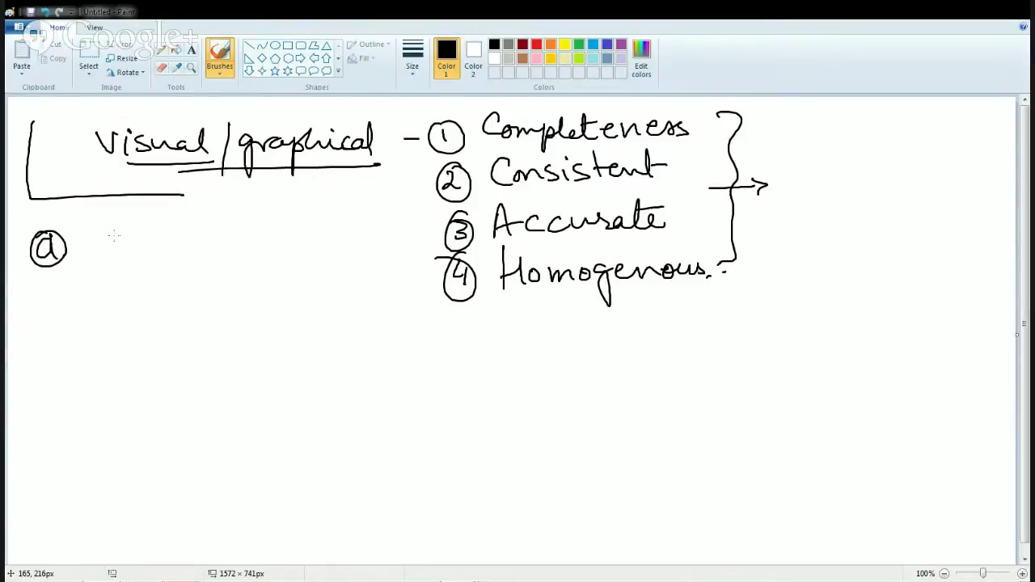
pyautogui.moveTo(97, 231)
pyautogui.mouseDown()
pyautogui.moveTo(134, 256)
pyautogui.moveTo(174, 247)
pyautogui.mouseUp()
pyautogui.moveTo(194, 228); pyautogui.dragTo(195, 256)
pyautogui.moveTo(218, 241)
pyautogui.mouseDown()
pyautogui.moveTo(300, 232)
pyautogui.moveTo(356, 246)
pyautogui.mouseUp()
pyautogui.click(365, 242)
pyautogui.moveTo(123, 274); pyautogui.dragTo(376, 257)
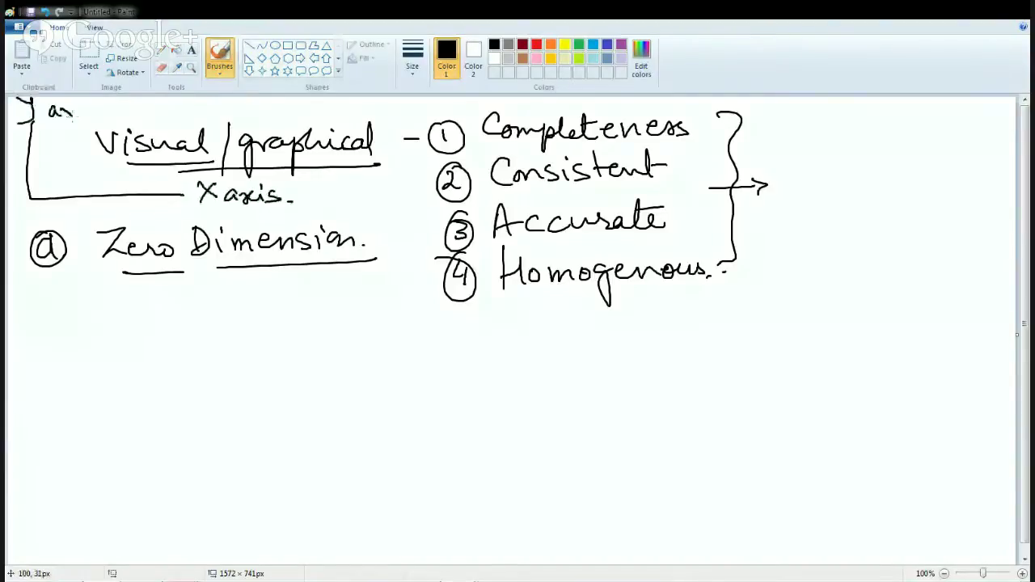
# Complete the axis label at top left and add underlined 'xyz' beside it
pyautogui.moveTo(77, 106); pyautogui.dragTo(78, 118)
pyautogui.moveTo(95, 105); pyautogui.dragTo(86, 118)
pyautogui.click(113, 112)
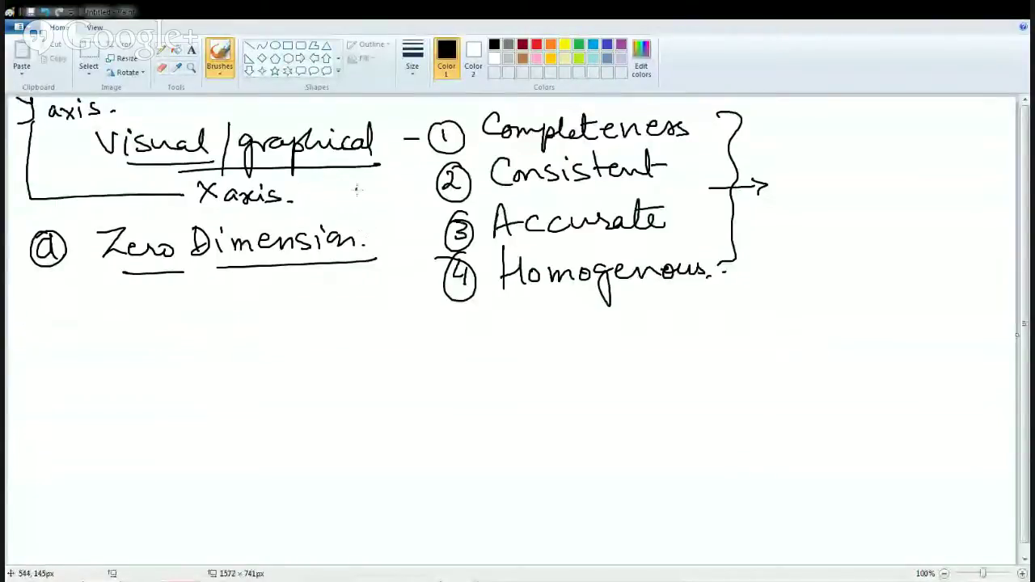
pyautogui.moveTo(357, 188); pyautogui.dragTo(367, 200)
pyautogui.moveTo(368, 186)
pyautogui.mouseDown()
pyautogui.moveTo(356, 201)
pyautogui.moveTo(413, 194)
pyautogui.mouseUp()
pyautogui.moveTo(358, 212); pyautogui.dragTo(418, 204)
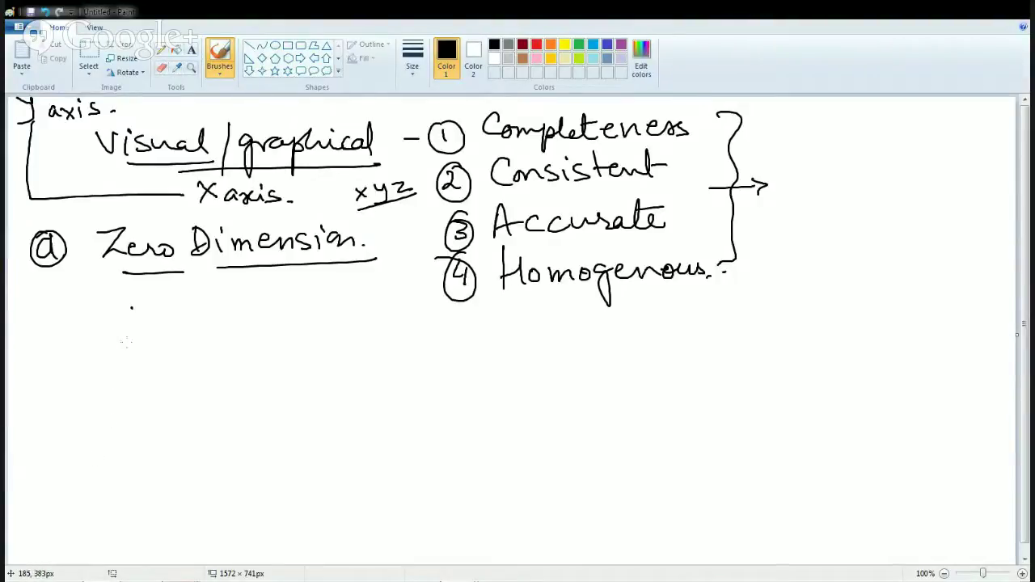
# Plot a dot under Zero Dimension labelled (8,4)
pyautogui.click(130, 308)
pyautogui.moveTo(145, 312)
pyautogui.mouseDown()
pyautogui.moveTo(142, 326)
pyautogui.moveTo(153, 313)
pyautogui.moveTo(163, 324)
pyautogui.mouseUp()
pyautogui.moveTo(168, 307); pyautogui.dragTo(170, 324)
pyautogui.moveTo(178, 304); pyautogui.dragTo(179, 329)
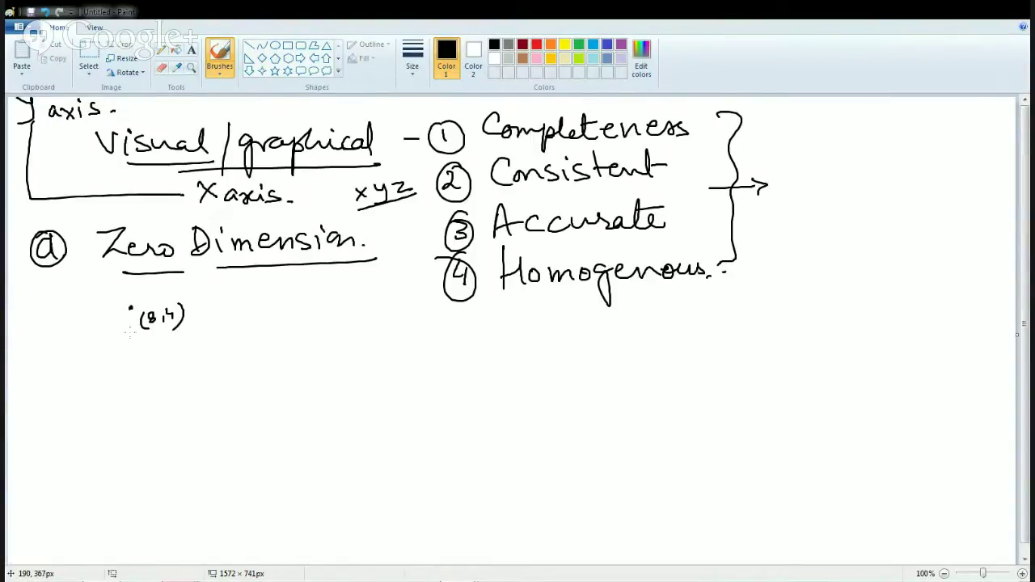
# Start circled item b, writing 'One Dimensional'
pyautogui.moveTo(33, 365)
pyautogui.mouseDown()
pyautogui.moveTo(35, 404)
pyautogui.moveTo(24, 420)
pyautogui.moveTo(8, 374)
pyautogui.mouseUp()
pyautogui.moveTo(99, 354); pyautogui.dragTo(97, 397)
pyautogui.moveTo(107, 362)
pyautogui.mouseDown()
pyautogui.moveTo(100, 400)
pyautogui.moveTo(139, 394)
pyautogui.mouseUp()
pyautogui.moveTo(144, 381); pyautogui.dragTo(165, 390)
pyautogui.moveTo(181, 362); pyautogui.dragTo(181, 391)
pyautogui.moveTo(209, 375)
pyautogui.mouseDown()
pyautogui.moveTo(210, 391)
pyautogui.moveTo(330, 374)
pyautogui.moveTo(366, 390)
pyautogui.moveTo(406, 375)
pyautogui.mouseUp()
# Add a dash after One Dimensional and write 'Line Diagram'
pyautogui.moveTo(437, 323)
pyautogui.mouseDown()
pyautogui.moveTo(446, 353)
pyautogui.moveTo(457, 352)
pyautogui.mouseUp()
pyautogui.moveTo(464, 341); pyautogui.dragTo(485, 350)
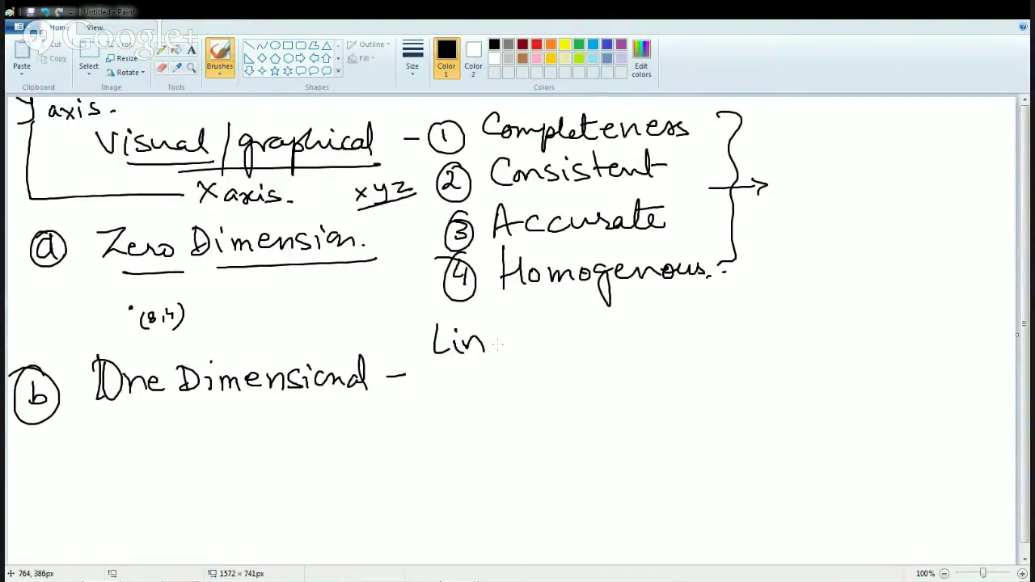
pyautogui.moveTo(495, 345); pyautogui.dragTo(514, 348)
pyautogui.moveTo(533, 322); pyautogui.dragTo(536, 349)
pyautogui.moveTo(535, 320); pyautogui.dragTo(578, 347)
pyautogui.moveTo(597, 338); pyautogui.dragTo(602, 365)
pyautogui.moveTo(606, 334); pyautogui.dragTo(644, 339)
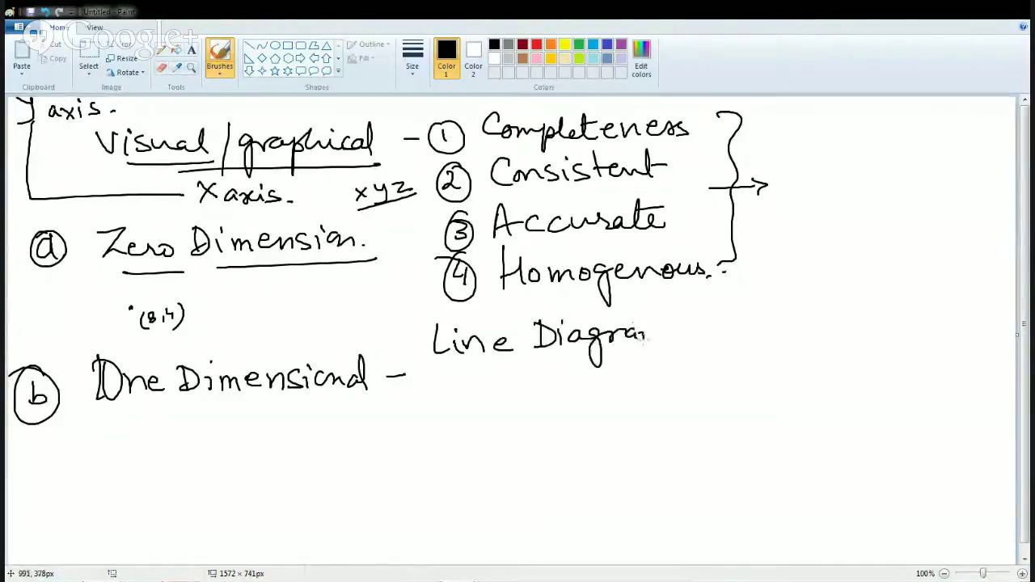
pyautogui.moveTo(645, 334); pyautogui.dragTo(664, 346)
# Draw L-shaped axes with years 1990, 1995 and 2000 beneath
pyautogui.moveTo(708, 290)
pyautogui.mouseDown()
pyautogui.moveTo(721, 365)
pyautogui.moveTo(910, 346)
pyautogui.mouseUp()
pyautogui.moveTo(743, 372); pyautogui.dragTo(742, 386)
pyautogui.moveTo(755, 375); pyautogui.dragTo(767, 386)
pyautogui.moveTo(776, 375)
pyautogui.mouseDown()
pyautogui.moveTo(785, 385)
pyautogui.moveTo(824, 380)
pyautogui.mouseUp()
pyautogui.moveTo(833, 365)
pyautogui.mouseDown()
pyautogui.moveTo(835, 378)
pyautogui.moveTo(854, 376)
pyautogui.mouseUp()
pyautogui.moveTo(891, 360); pyautogui.dragTo(907, 372)
pyautogui.moveTo(915, 360); pyautogui.dragTo(944, 362)
# Draw vertical lines over the years labelled 20, 25 and 22
pyautogui.moveTo(749, 298); pyautogui.dragTo(747, 365)
pyautogui.moveTo(738, 280); pyautogui.dragTo(753, 289)
pyautogui.moveTo(755, 282)
pyautogui.mouseDown()
pyautogui.moveTo(766, 282)
pyautogui.moveTo(755, 280)
pyautogui.mouseUp()
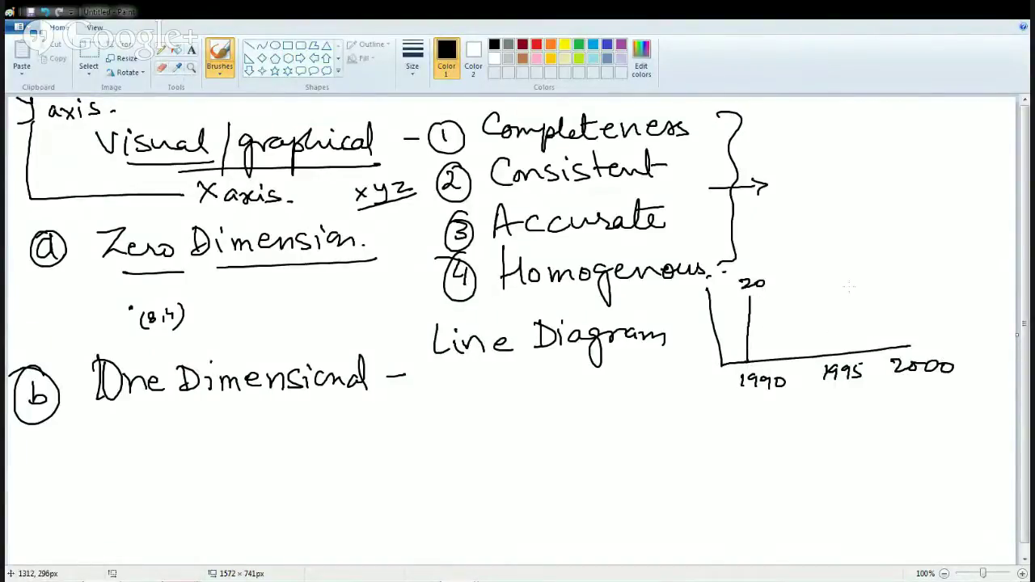
pyautogui.moveTo(826, 260); pyautogui.dragTo(827, 355)
pyautogui.moveTo(804, 242); pyautogui.dragTo(816, 256)
pyautogui.moveTo(825, 242)
pyautogui.mouseDown()
pyautogui.moveTo(821, 258)
pyautogui.moveTo(837, 241)
pyautogui.moveTo(894, 345)
pyautogui.mouseUp()
pyautogui.moveTo(875, 244); pyautogui.dragTo(894, 252)
pyautogui.moveTo(897, 242); pyautogui.dragTo(930, 249)
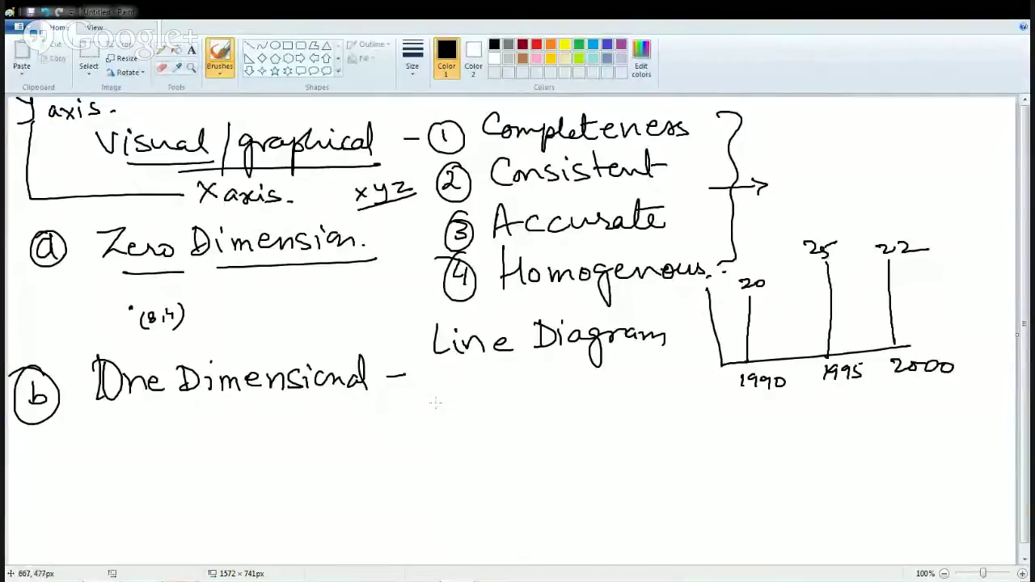
# Write 'Line Graph' below Line Diagram
pyautogui.moveTo(435, 392); pyautogui.dragTo(452, 422)
pyautogui.moveTo(463, 408); pyautogui.dragTo(502, 416)
pyautogui.moveTo(524, 396)
pyautogui.mouseDown()
pyautogui.moveTo(517, 419)
pyautogui.moveTo(564, 418)
pyautogui.mouseUp()
pyautogui.moveTo(576, 409); pyautogui.dragTo(586, 419)
pyautogui.moveTo(590, 406); pyautogui.dragTo(602, 413)
pyautogui.moveTo(611, 393); pyautogui.dragTo(626, 419)
# Add a period and underline to 'Line Graph.', then draw new axes with 20 and 25 ticks
pyautogui.click(631, 417)
pyautogui.moveTo(435, 442); pyautogui.dragTo(663, 437)
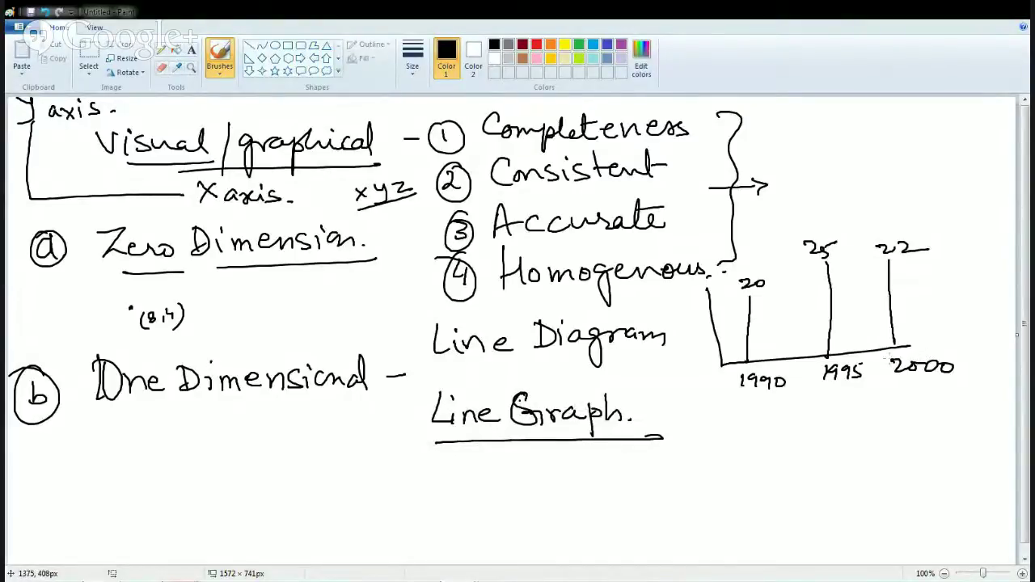
pyautogui.moveTo(697, 394); pyautogui.dragTo(938, 495)
pyautogui.moveTo(663, 457); pyautogui.dragTo(684, 467)
pyautogui.moveTo(694, 459); pyautogui.dragTo(705, 459)
pyautogui.moveTo(685, 397)
pyautogui.mouseDown()
pyautogui.moveTo(706, 397)
pyautogui.moveTo(657, 404)
pyautogui.mouseUp()
pyautogui.moveTo(669, 393); pyautogui.dragTo(660, 407)
# Mark the peak and a later point, then draw a curve through them
pyautogui.click(821, 396)
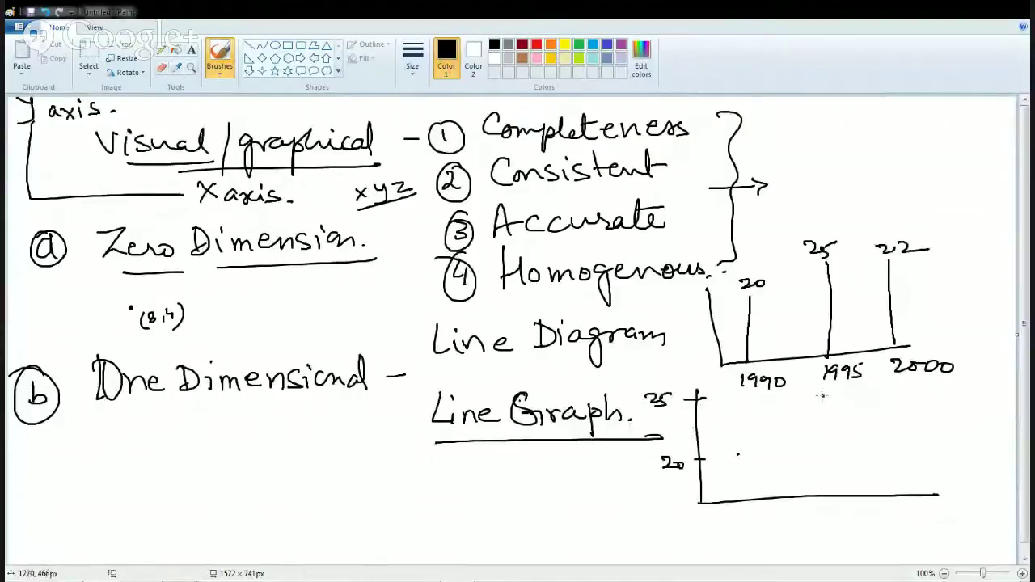
pyautogui.click(891, 423)
pyautogui.moveTo(702, 503)
pyautogui.mouseDown()
pyautogui.moveTo(748, 449)
pyautogui.moveTo(811, 406)
pyautogui.moveTo(883, 409)
pyautogui.moveTo(936, 426)
pyautogui.mouseUp()
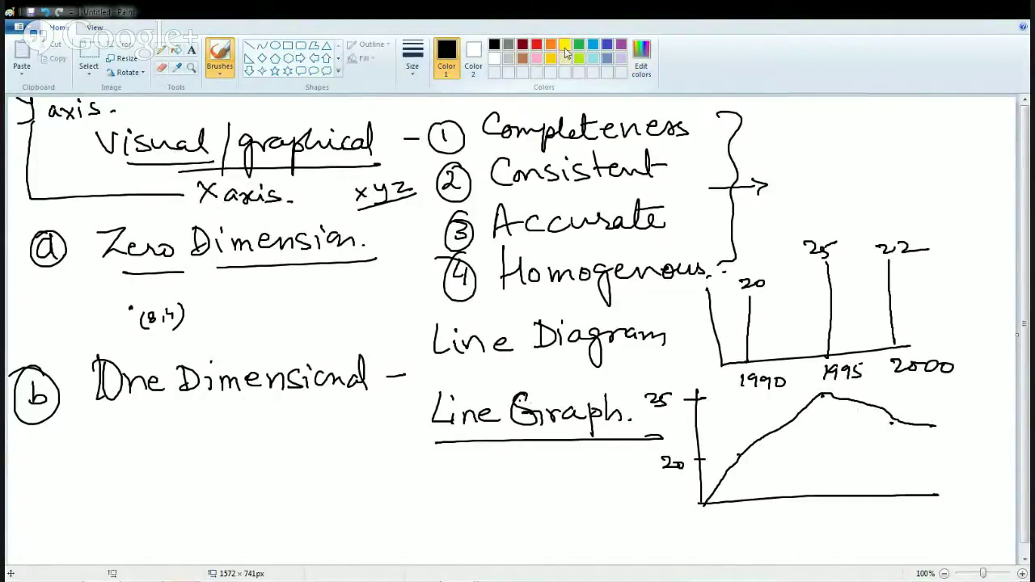
# Draw a yellow then a purple dashed curve under the black one, labelling 'walk' in purple
pyautogui.click(564, 44)
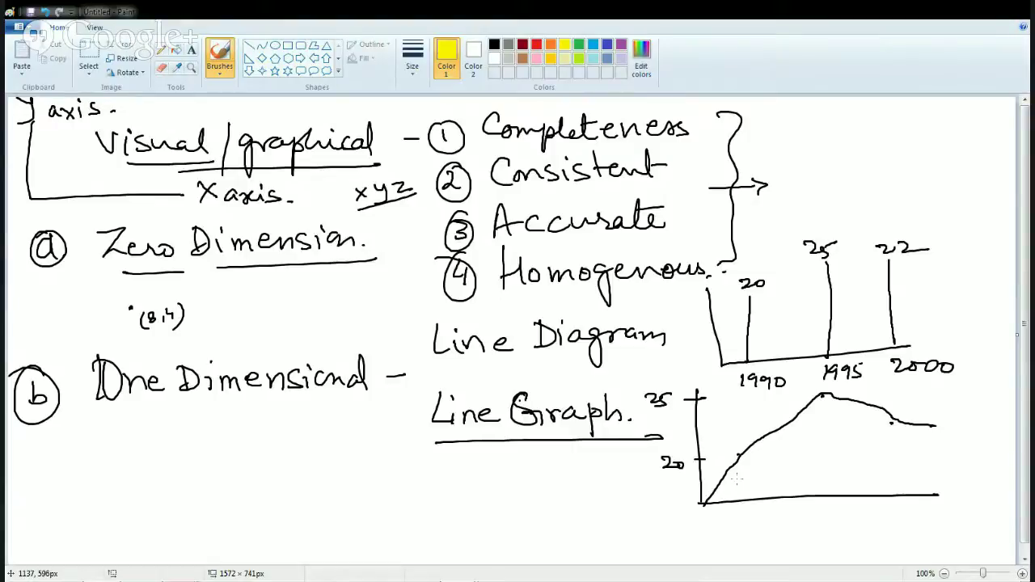
pyautogui.moveTo(708, 503)
pyautogui.mouseDown()
pyautogui.moveTo(831, 427)
pyautogui.moveTo(926, 424)
pyautogui.mouseUp()
pyautogui.click(620, 44)
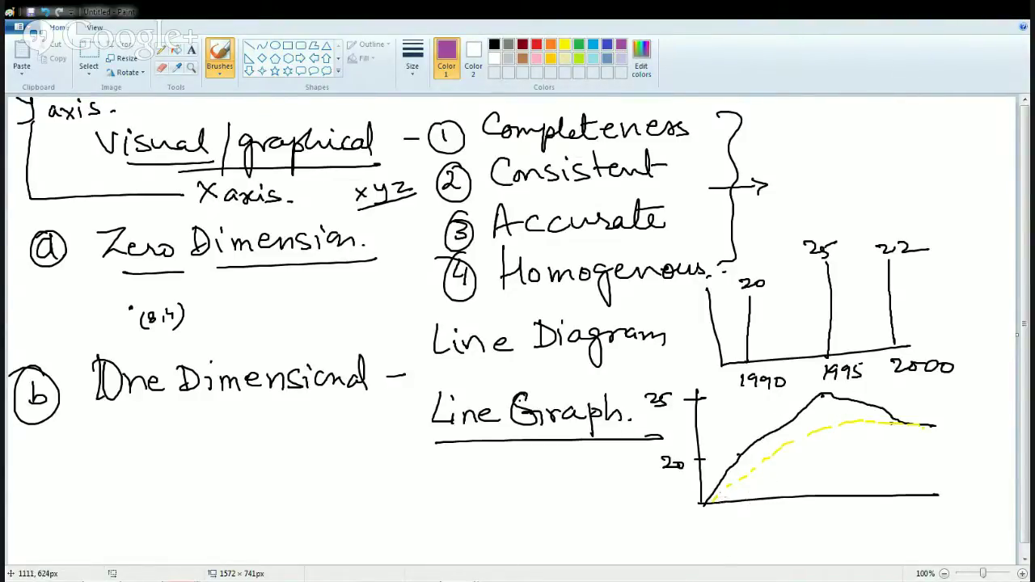
pyautogui.moveTo(753, 487); pyautogui.dragTo(923, 428)
pyautogui.moveTo(886, 390)
pyautogui.mouseDown()
pyautogui.moveTo(919, 420)
pyautogui.moveTo(957, 422)
pyautogui.moveTo(963, 443)
pyautogui.moveTo(991, 461)
pyautogui.mouseUp()
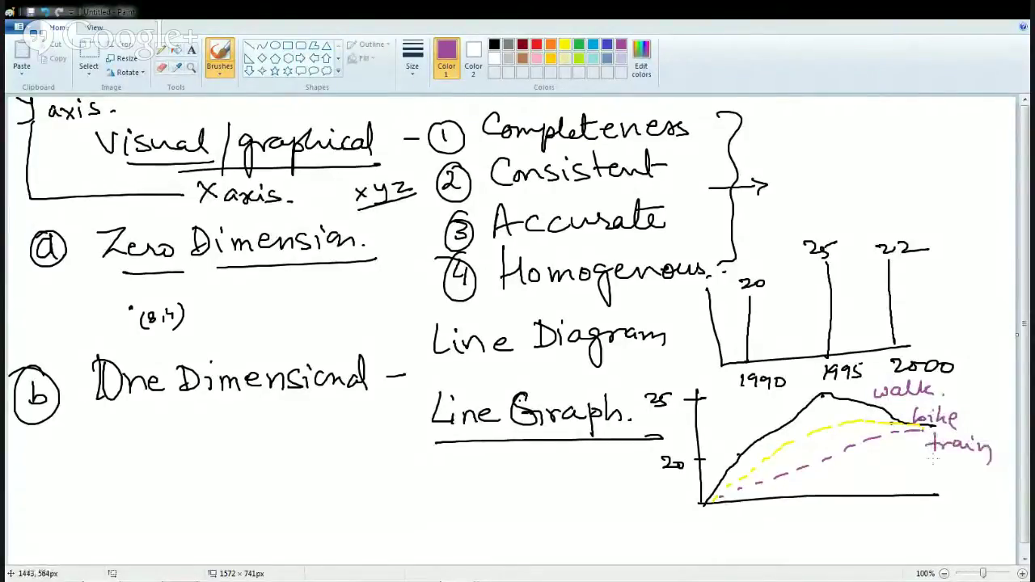